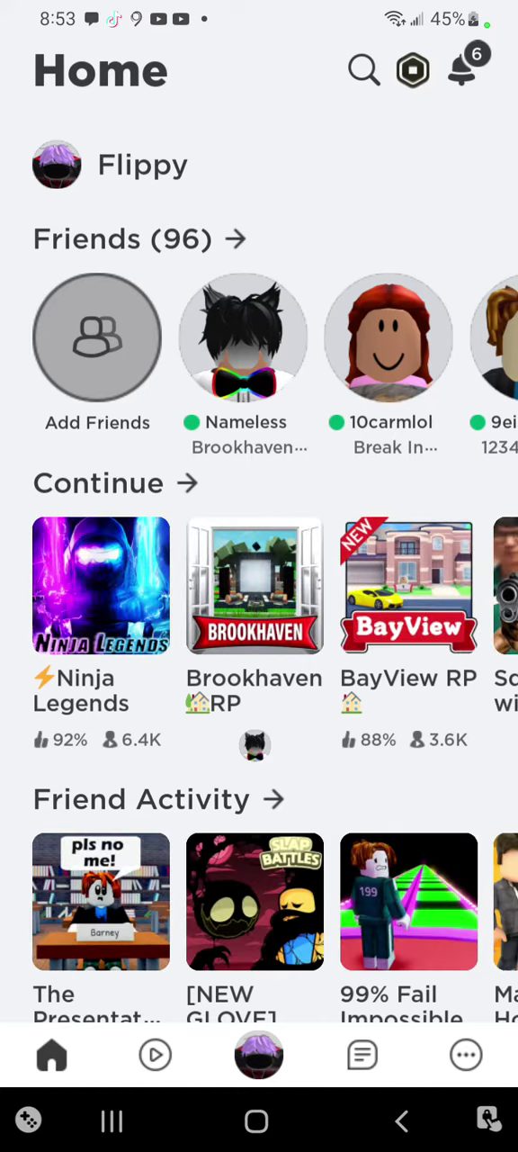
Launch Ninja Legends from the Continue row's details sheet.
{"action": "left_click", "coordinate": [101, 585]}
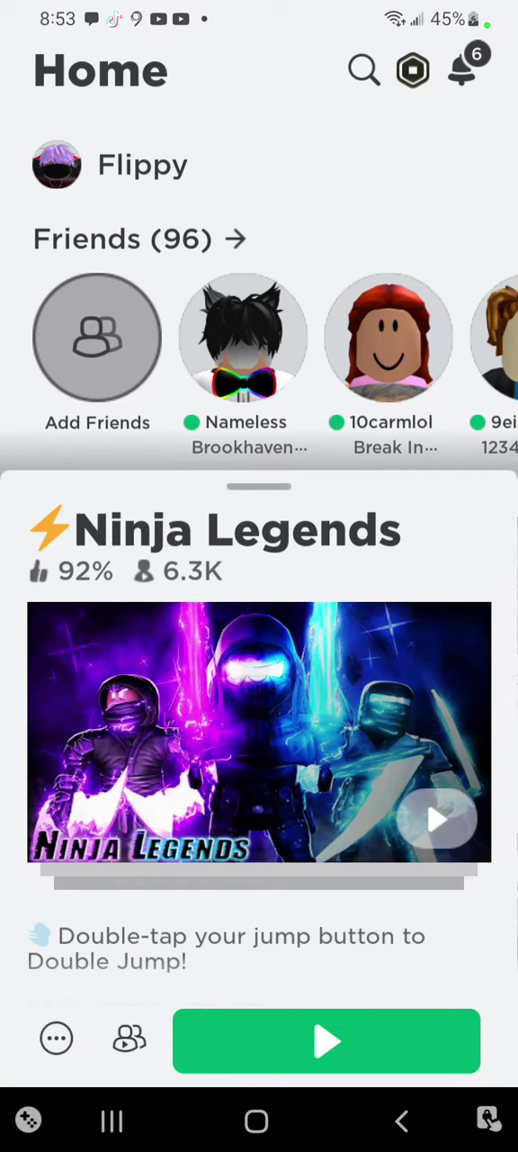
{"action": "left_click", "coordinate": [325, 1033]}
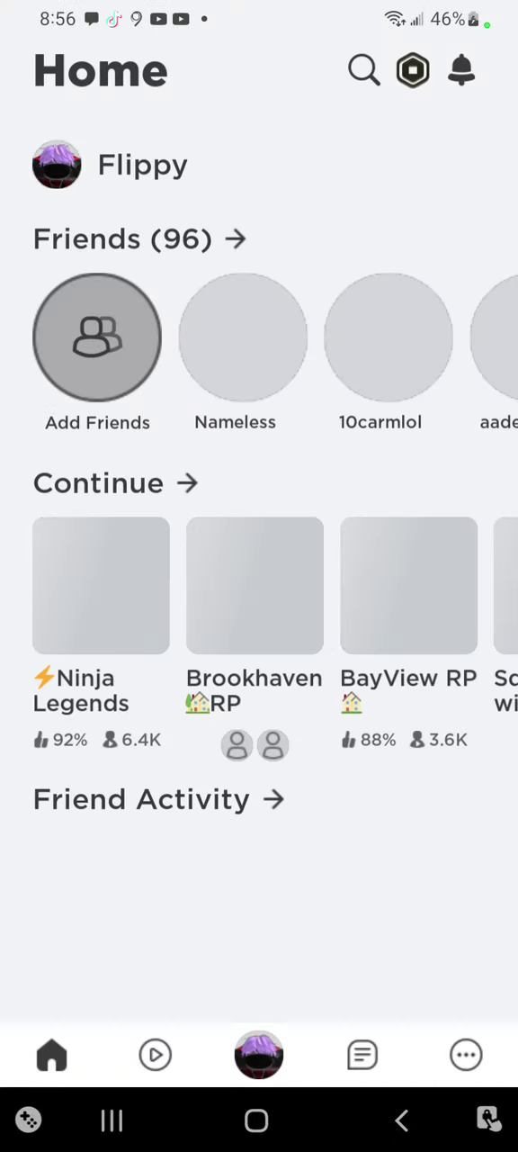
Leave Roblox for the home screen and launch the Screen Recorder app.
{"action": "key", "text": "Home"}
{"action": "scroll", "coordinate": [259, 630], "scroll_direction": "up", "scroll_amount": 1}
{"action": "scroll", "coordinate": [259, 576], "scroll_direction": "right", "scroll_amount": 1}
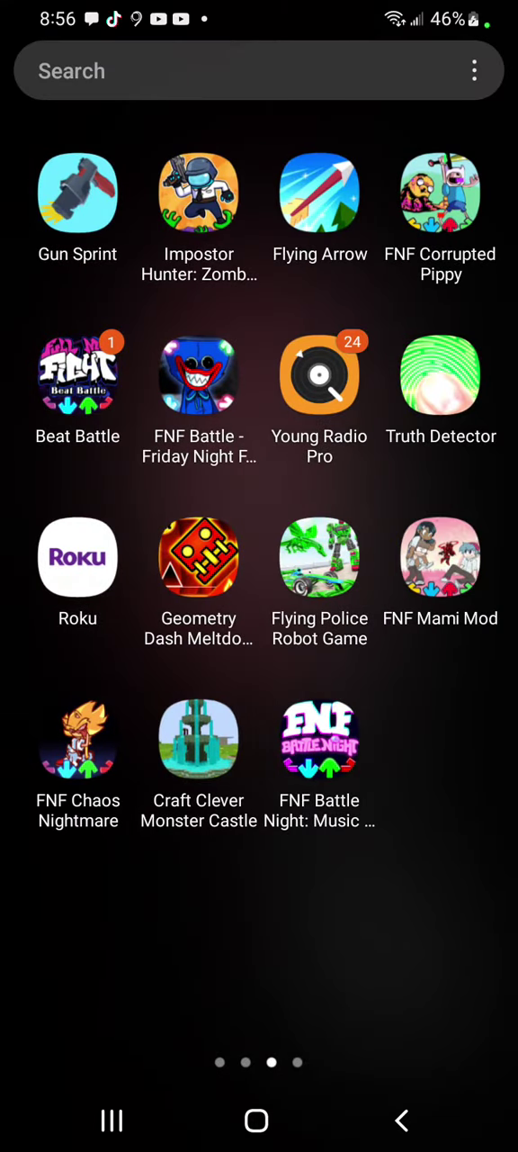
{"action": "scroll", "coordinate": [259, 576], "scroll_direction": "right", "scroll_amount": 1}
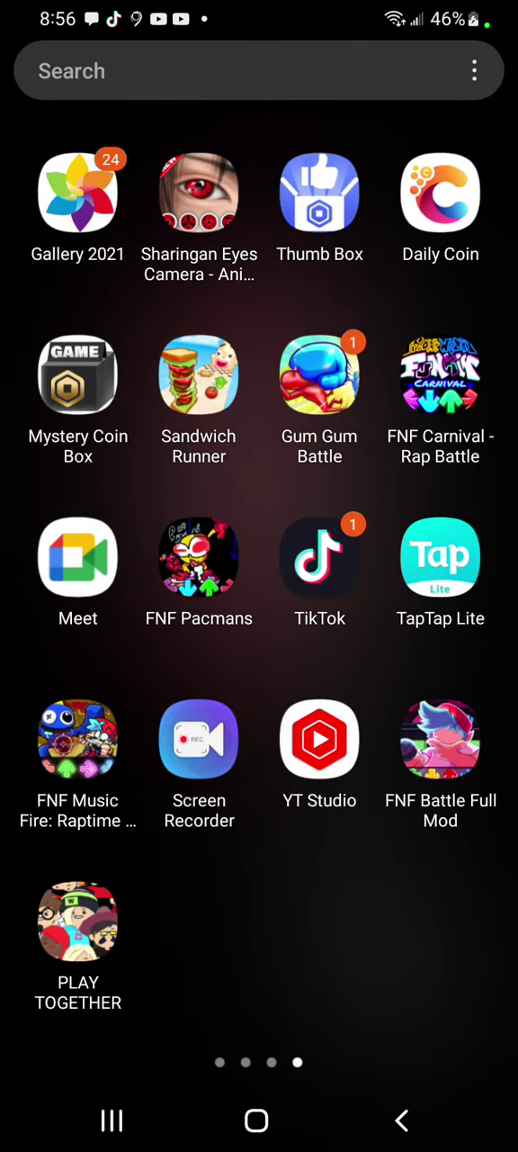
{"action": "left_click", "coordinate": [199, 740]}
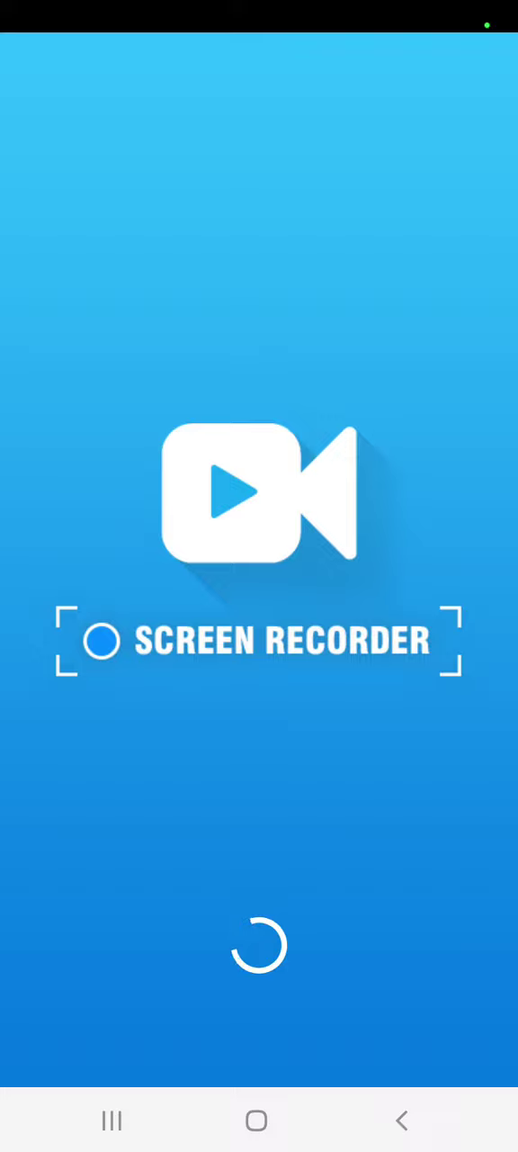